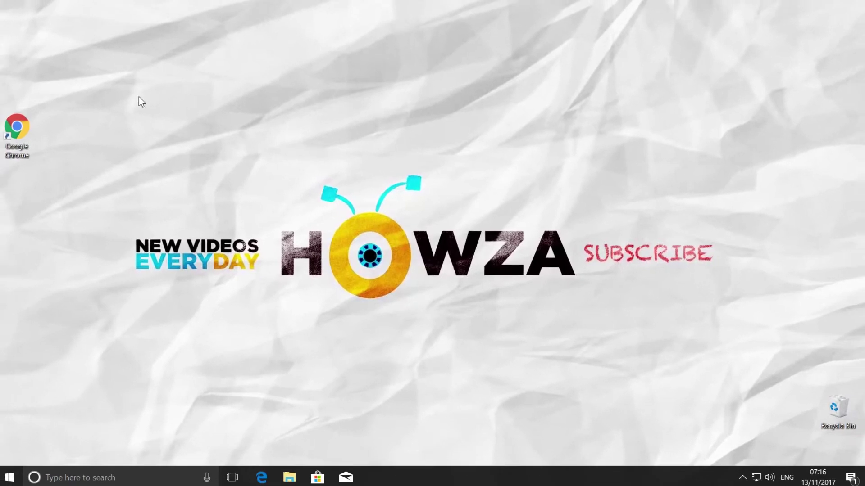
# Launch Chrome, open Settings with advanced options, and expand the Language section
pyautogui.doubleClick(35, 138)
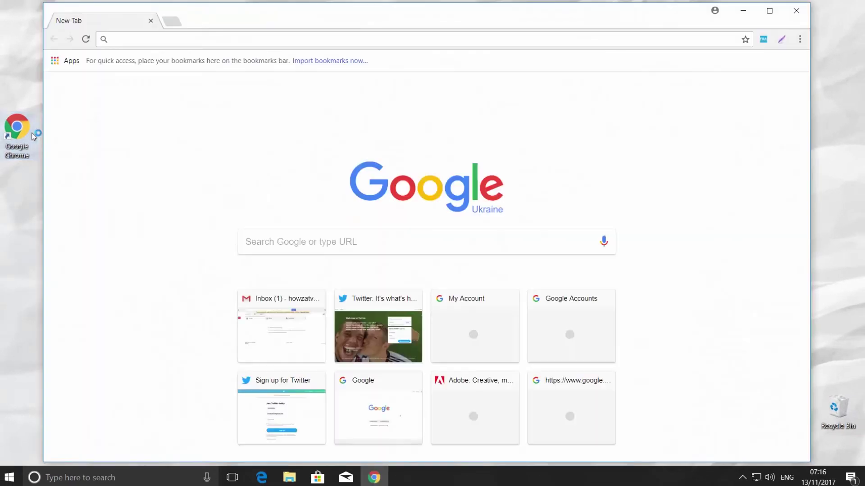
pyautogui.click(799, 41)
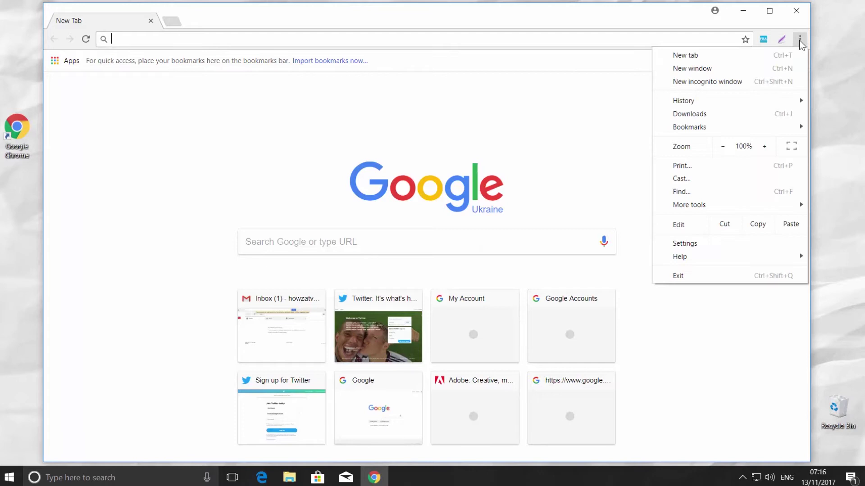
pyautogui.click(684, 245)
pyautogui.scroll(-10, 686, 244)
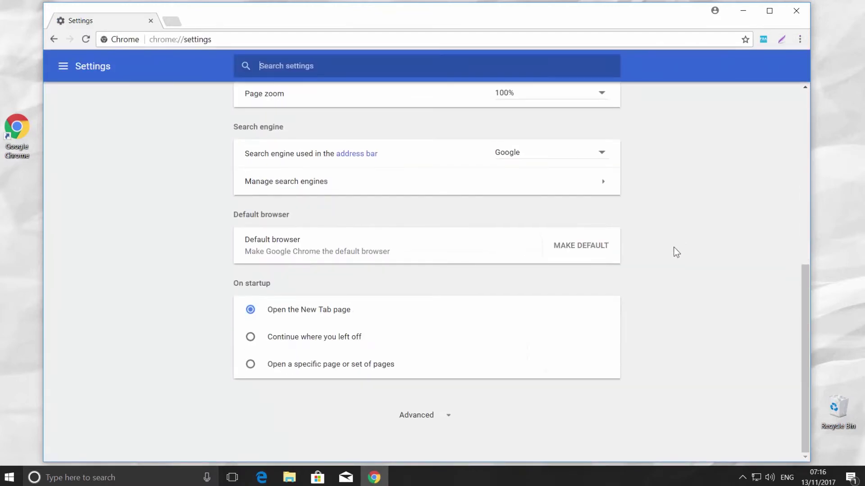
pyautogui.click(415, 415)
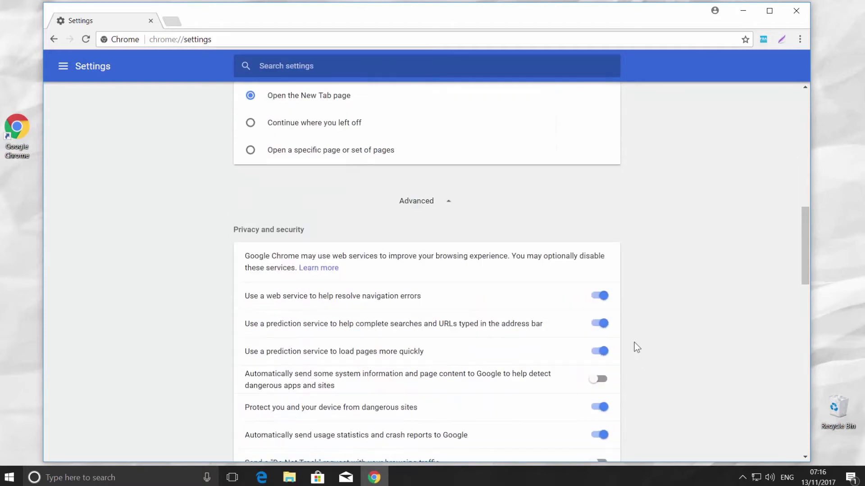
pyautogui.scroll(-3, 635, 342)
pyautogui.scroll(-3, 635, 343)
pyautogui.scroll(-6, 634, 343)
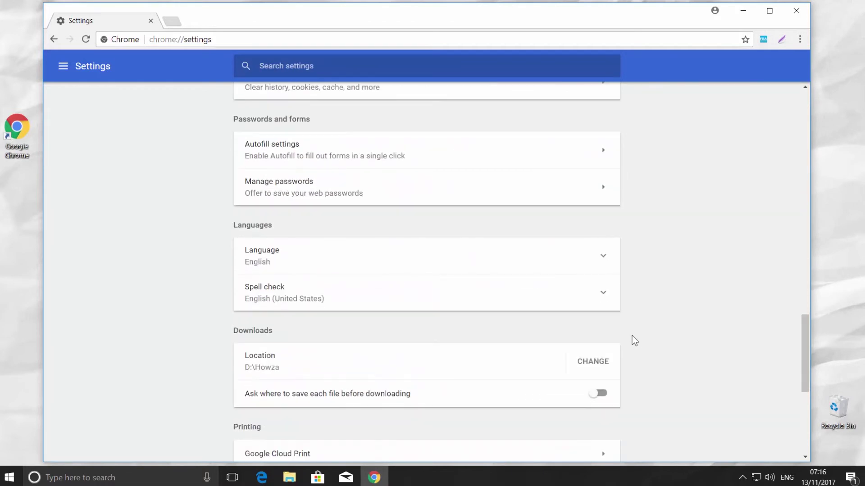
pyautogui.click(603, 258)
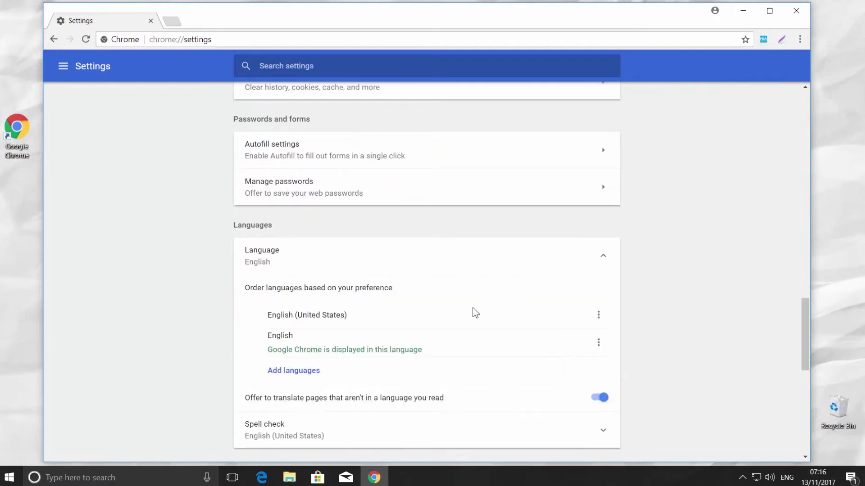
# Add Dutch - Nederlands below English (United States) and English
pyautogui.click(293, 370)
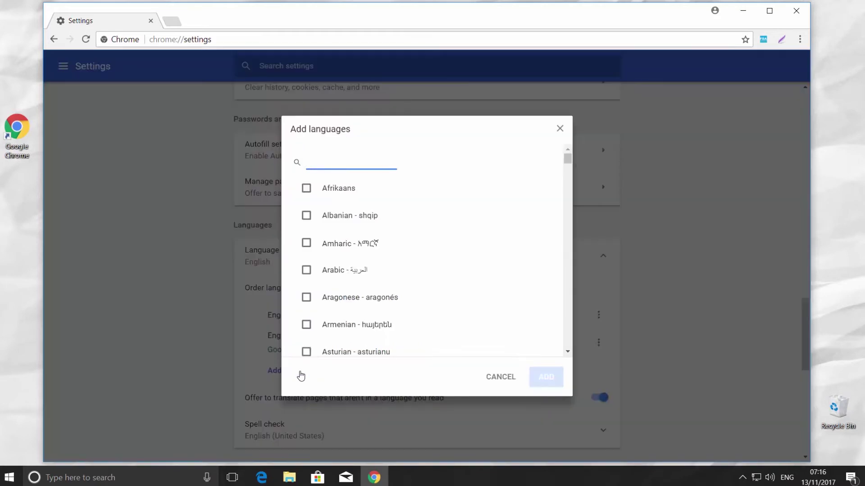
pyautogui.scroll(-3, 392, 269)
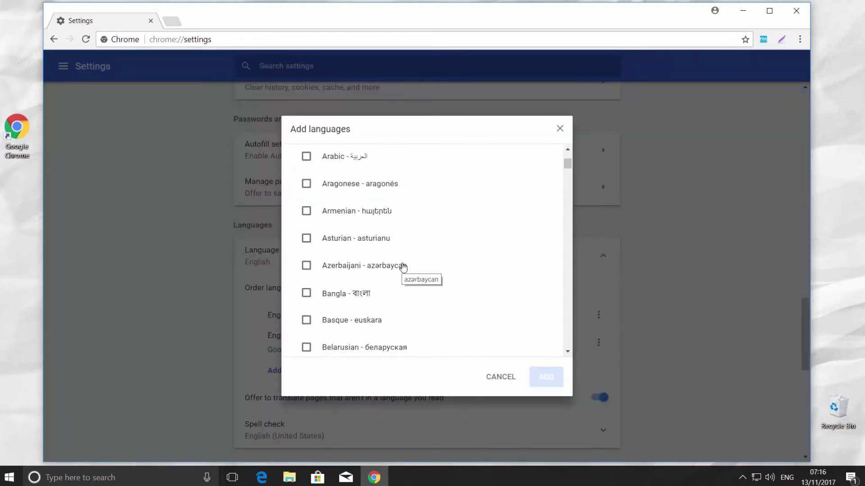
pyautogui.scroll(-3, 403, 268)
pyautogui.scroll(-3, 403, 267)
pyautogui.scroll(-3, 403, 268)
pyautogui.scroll(-3, 403, 268)
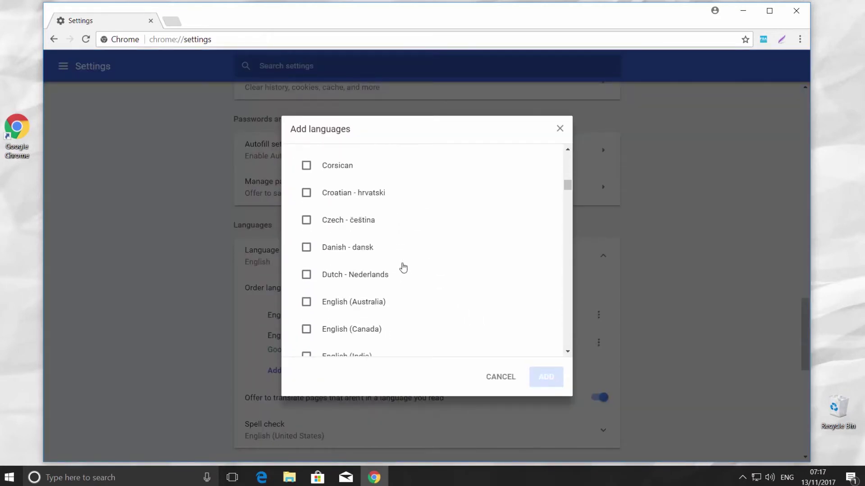
pyautogui.click(305, 275)
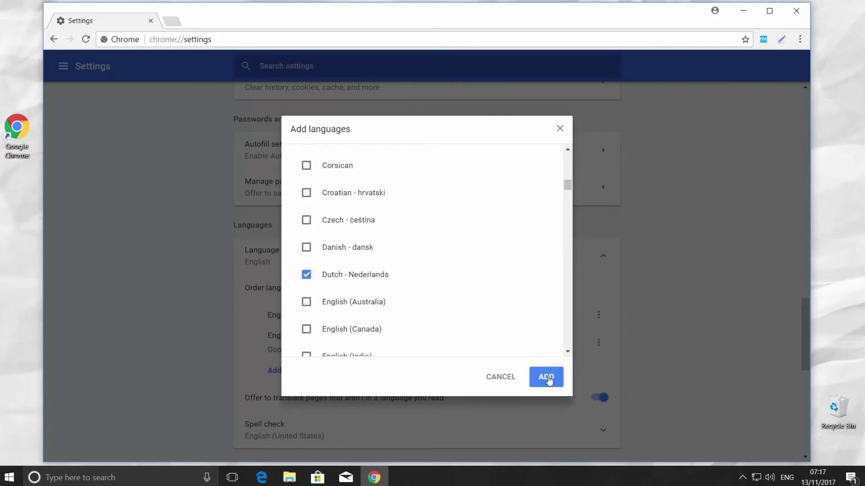
pyautogui.click(547, 378)
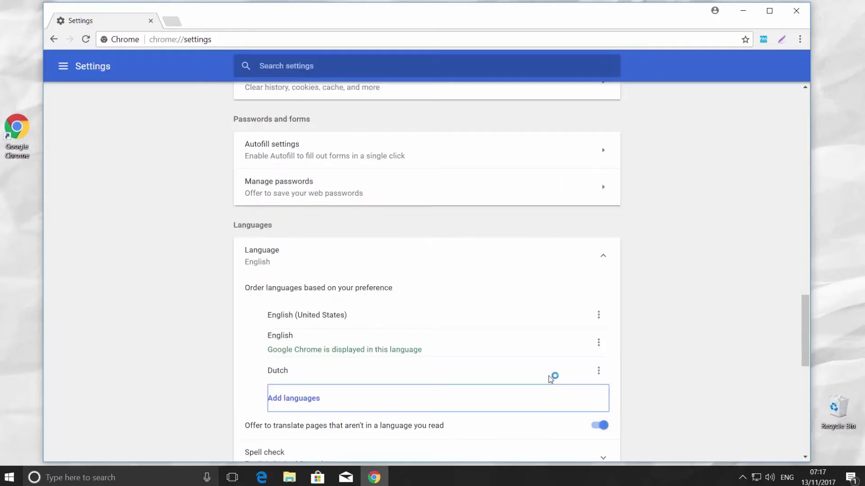
# Set Dutch as Chrome's display language and relaunch the browser
pyautogui.click(598, 372)
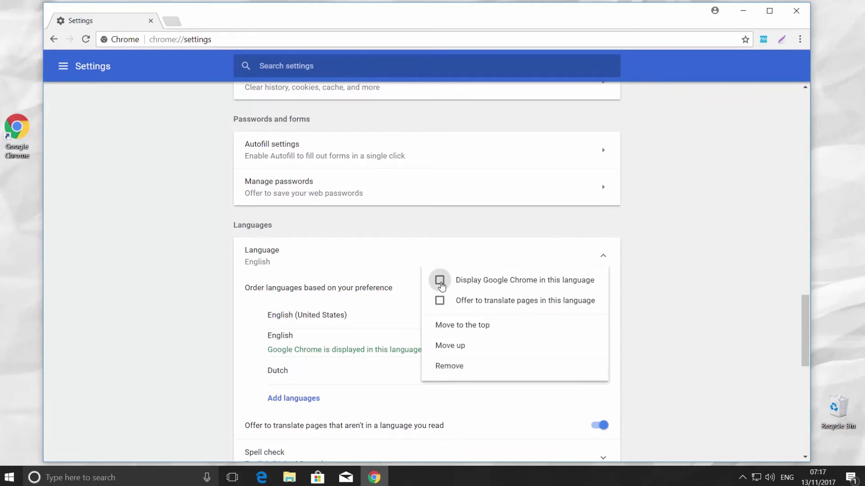
pyautogui.click(440, 281)
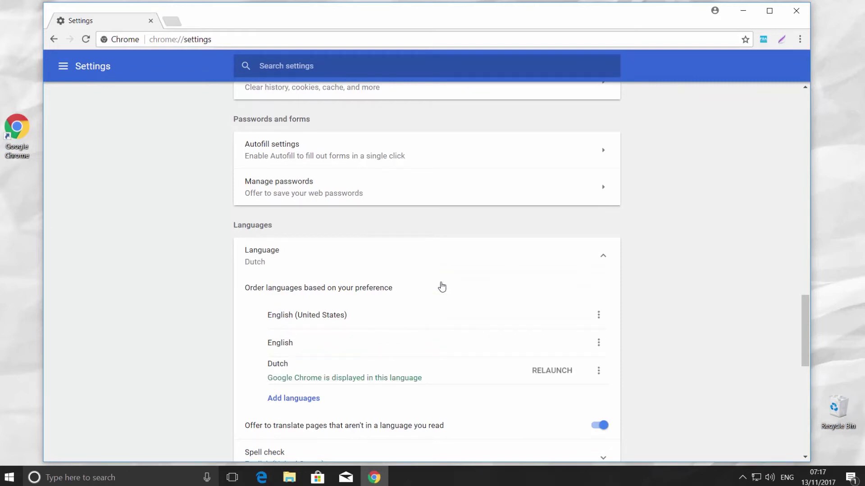
pyautogui.click(560, 376)
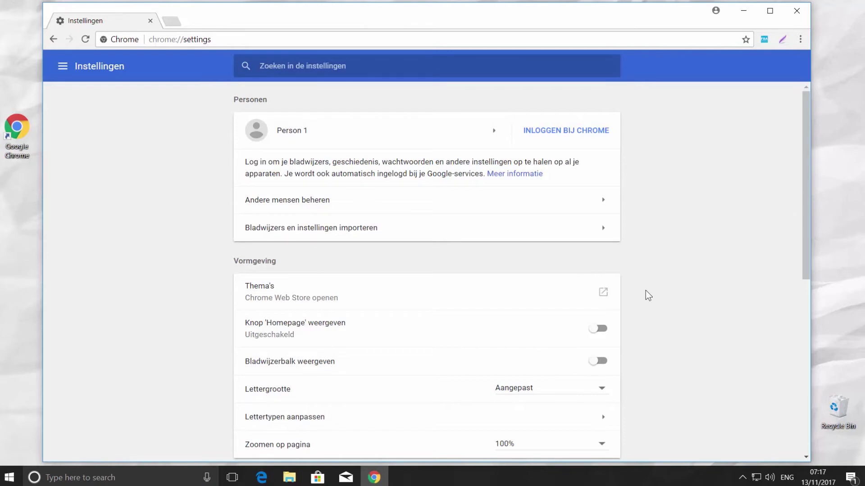
pyautogui.scroll(-2, 646, 295)
pyautogui.scroll(-1, 645, 295)
pyautogui.scroll(-2, 645, 295)
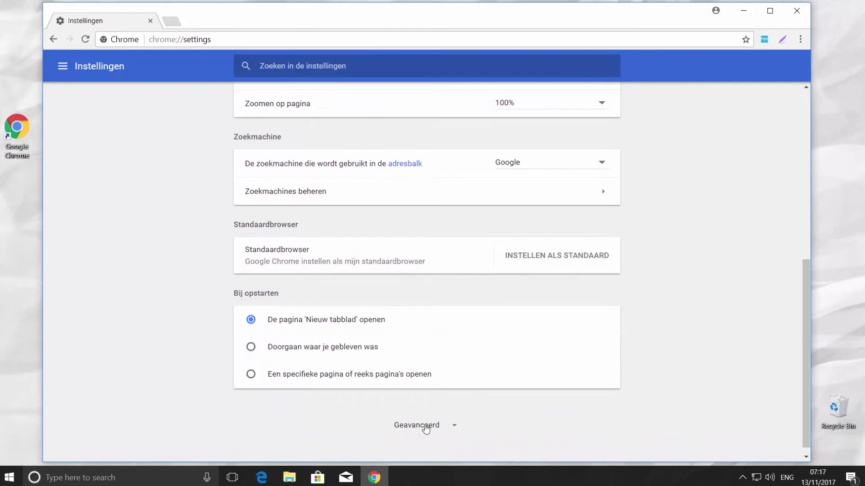
# Reveal Geavanceerd settings and expand the Taal section under Talen
pyautogui.click(422, 426)
pyautogui.scroll(-7, 638, 348)
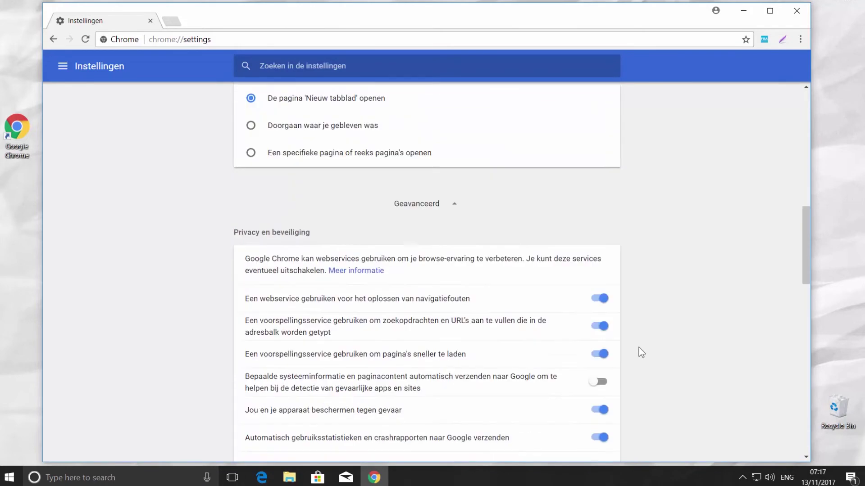
pyautogui.scroll(-2, 637, 346)
pyautogui.scroll(-1, 637, 346)
pyautogui.scroll(-1, 647, 347)
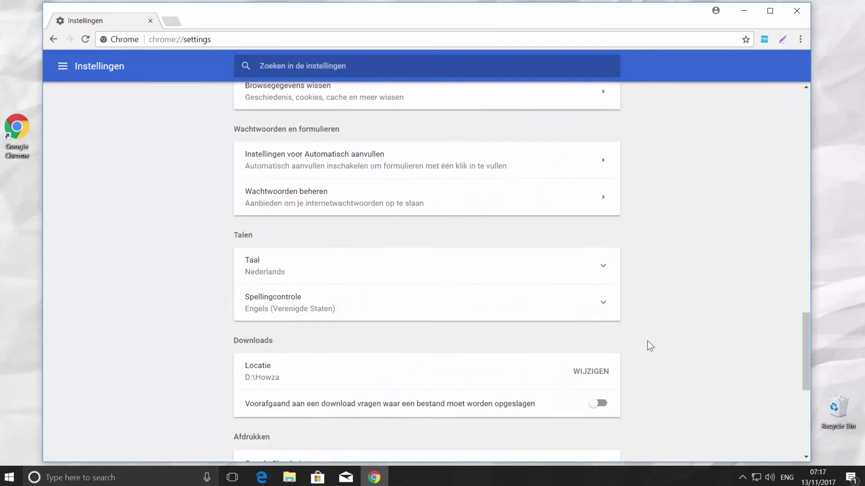
pyautogui.click(603, 266)
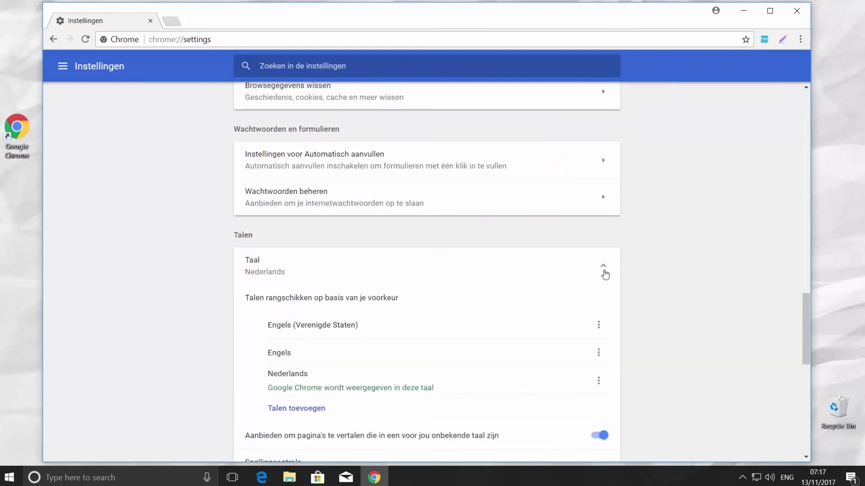
# Make Engels (Verenigde Staten) the display language again and relaunch Chrome
pyautogui.click(597, 325)
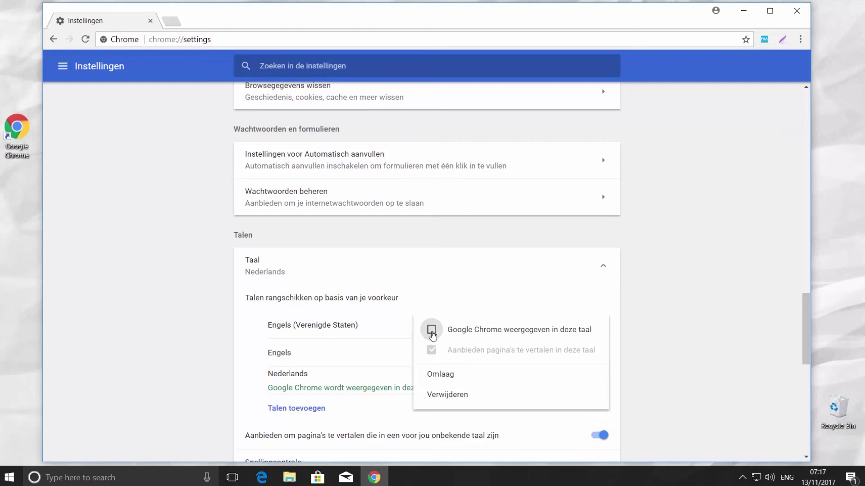
pyautogui.click(431, 330)
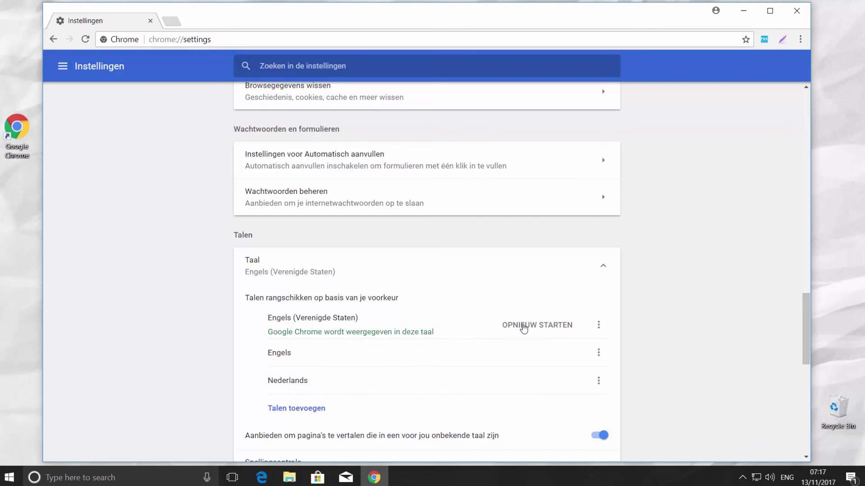
pyautogui.click(524, 327)
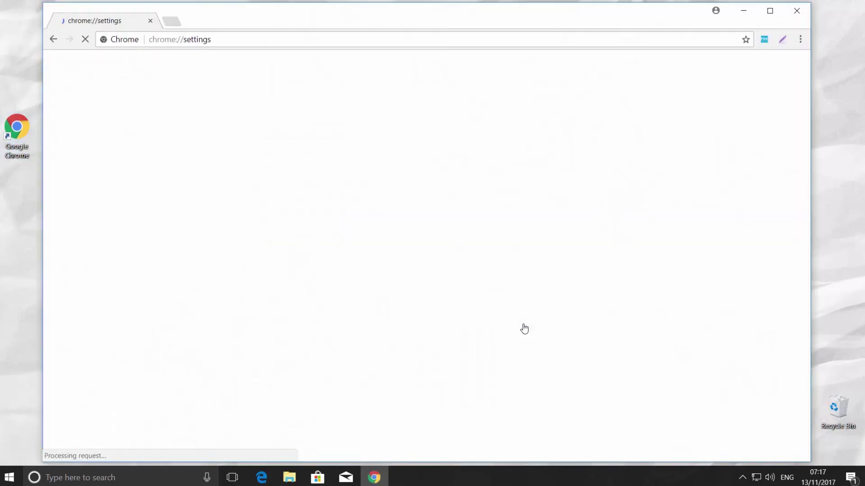